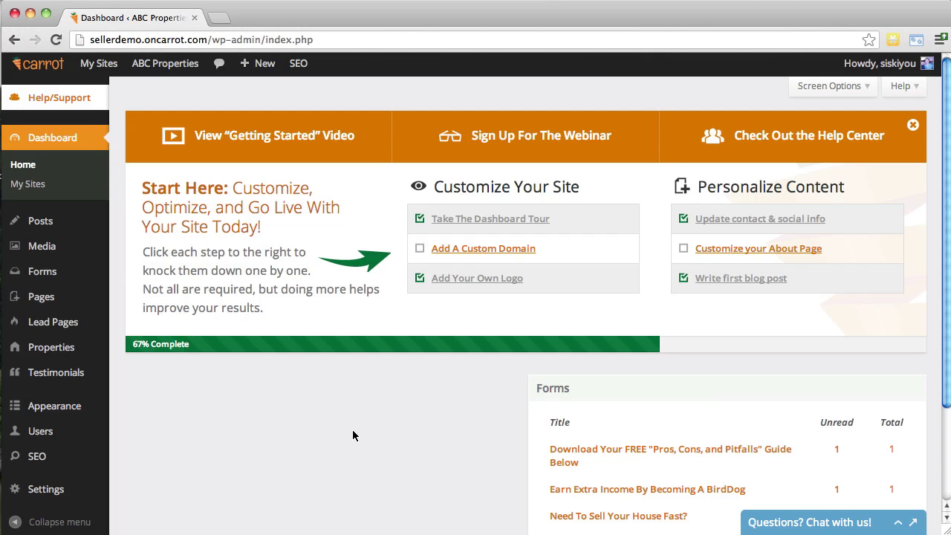
Move the Forms widget to another spot on the Carrot dashboard
scroll(353, 436, down, 3)
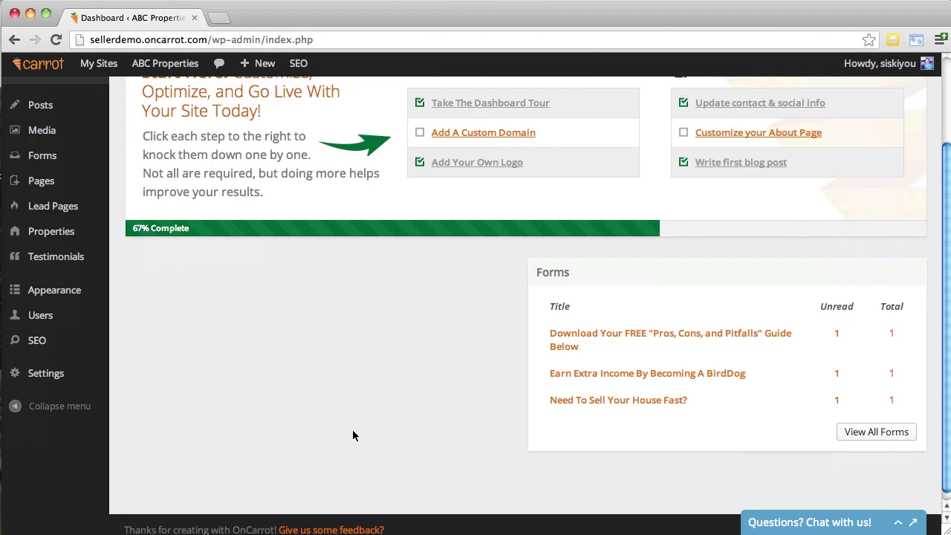
scroll(353, 429, down, 1)
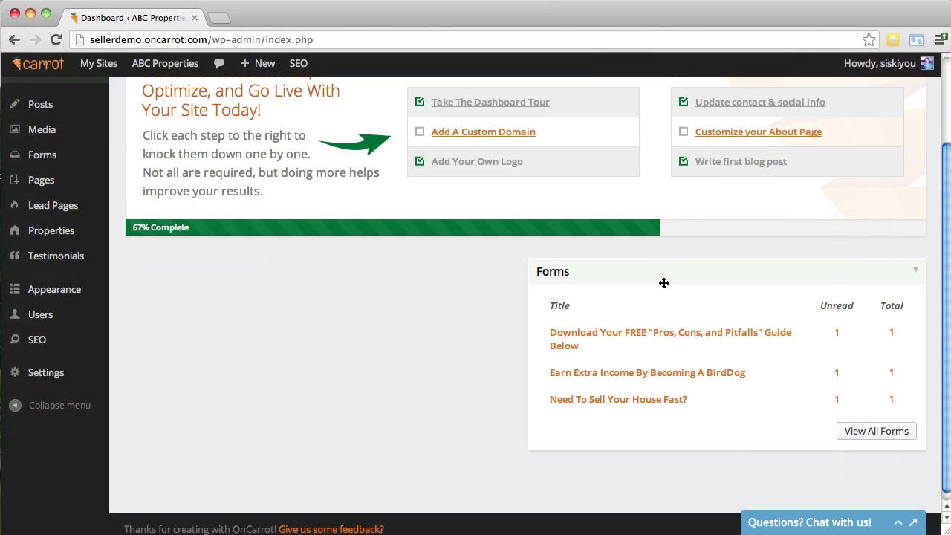
drag(760, 276, 328, 388)
scroll(783, 364, down, 5)
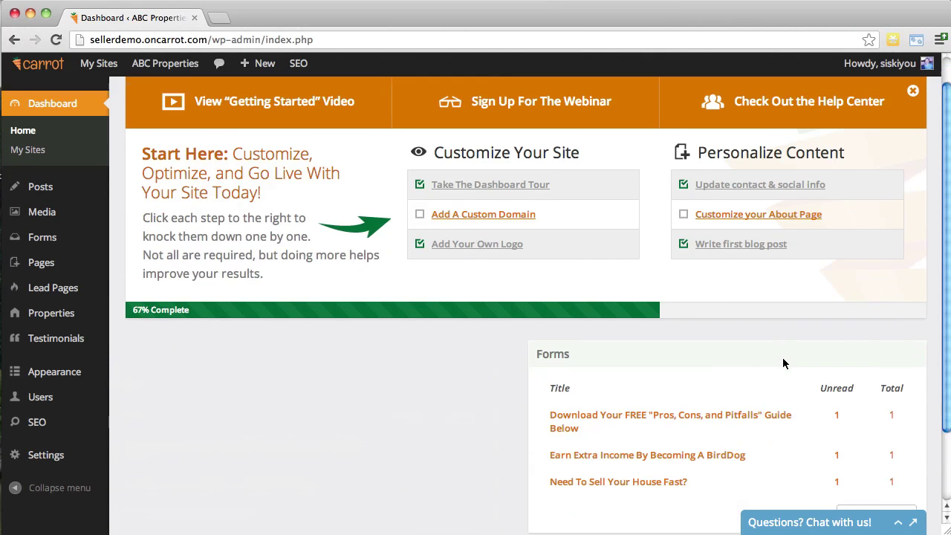
Collapse and re-expand the Forms widget, then bring up the Forms submenu
click(917, 262)
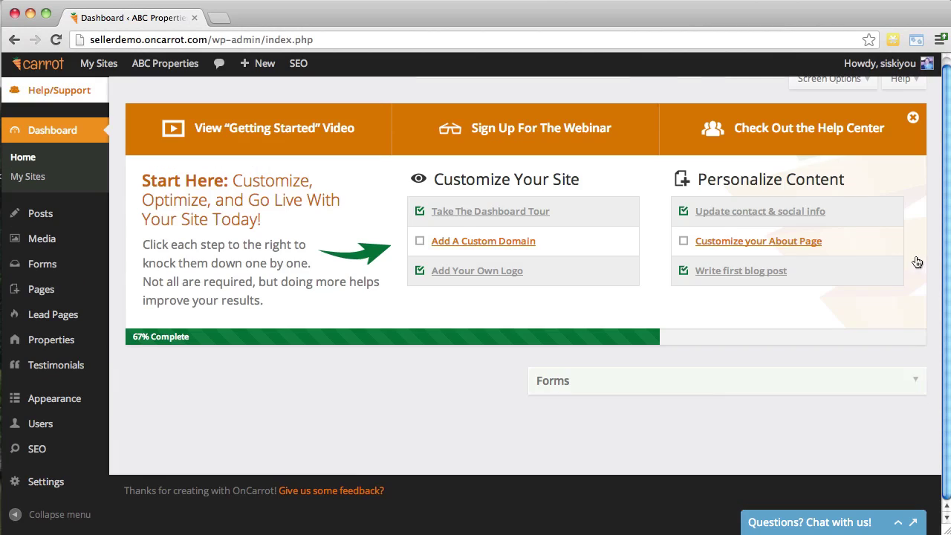
click(915, 381)
scroll(916, 380, down, 3)
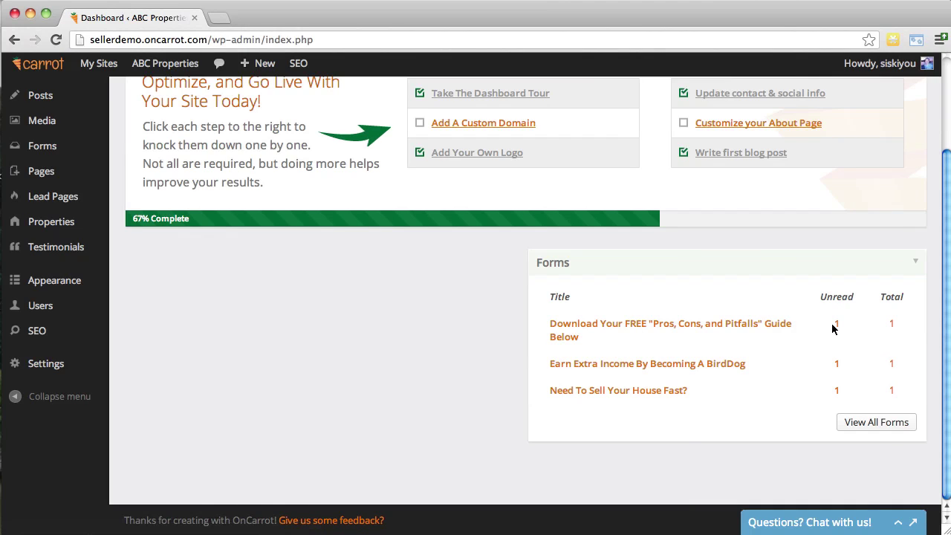
scroll(306, 354, up, 1)
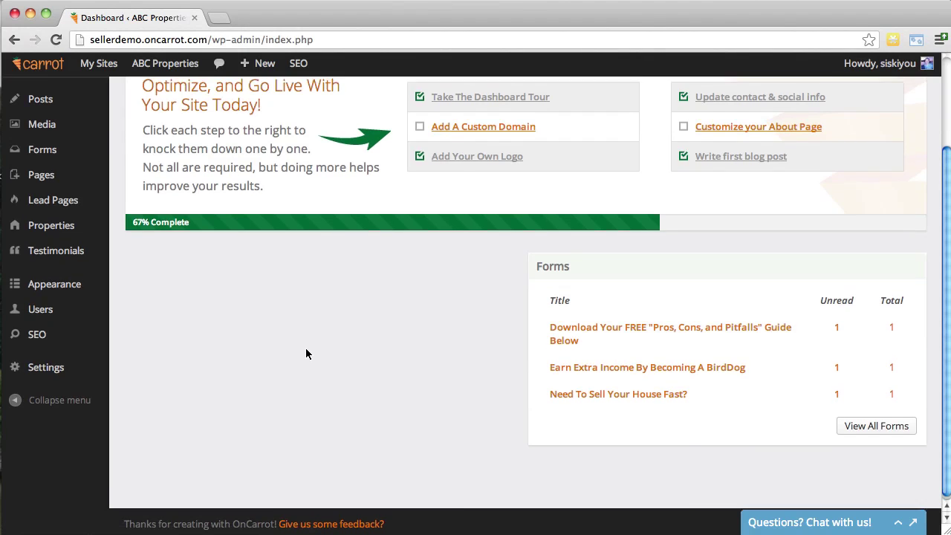
scroll(306, 354, up, 3)
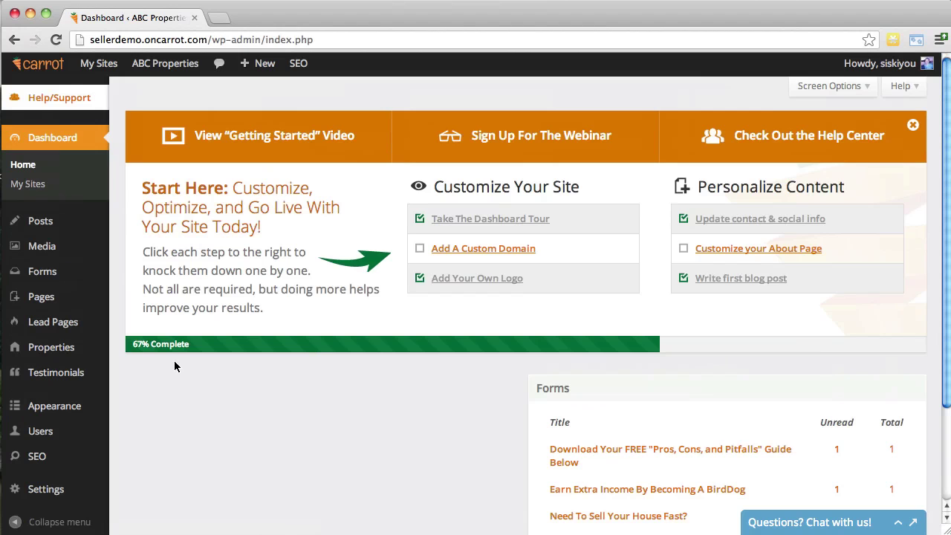
mouse_move(80, 272)
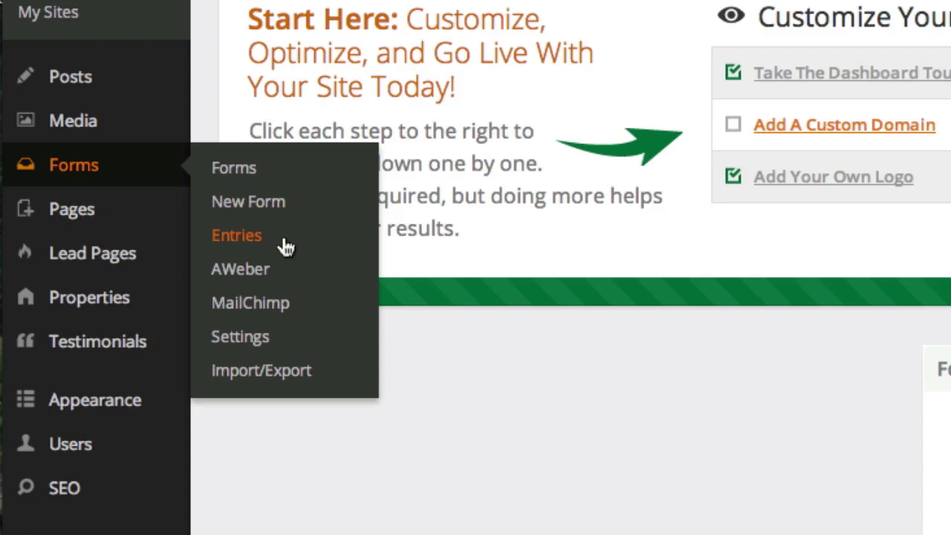
Open Entries for 'Download Your FREE Stop Foreclosure Guide Below' and highlight, then deselect, its title
click(287, 248)
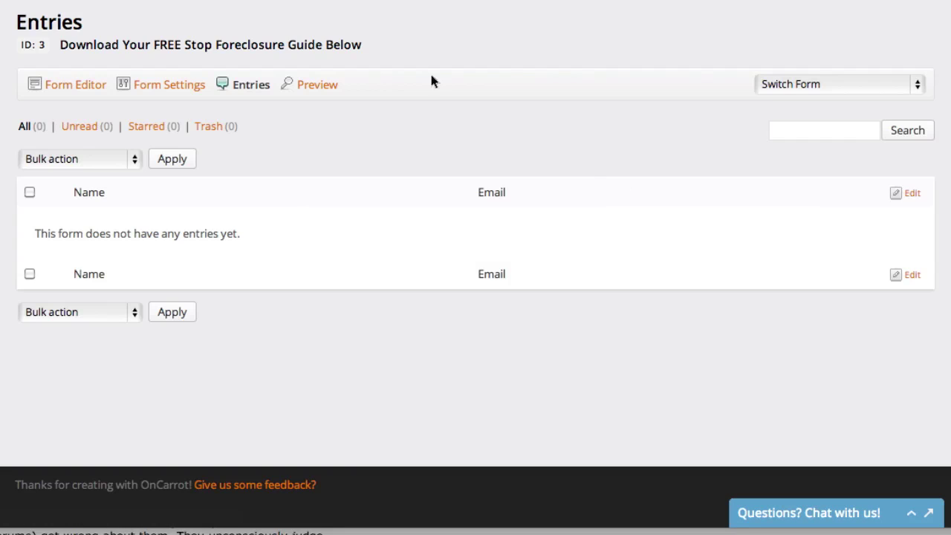
drag(364, 49, 269, 52)
click(109, 58)
triple_click(65, 52)
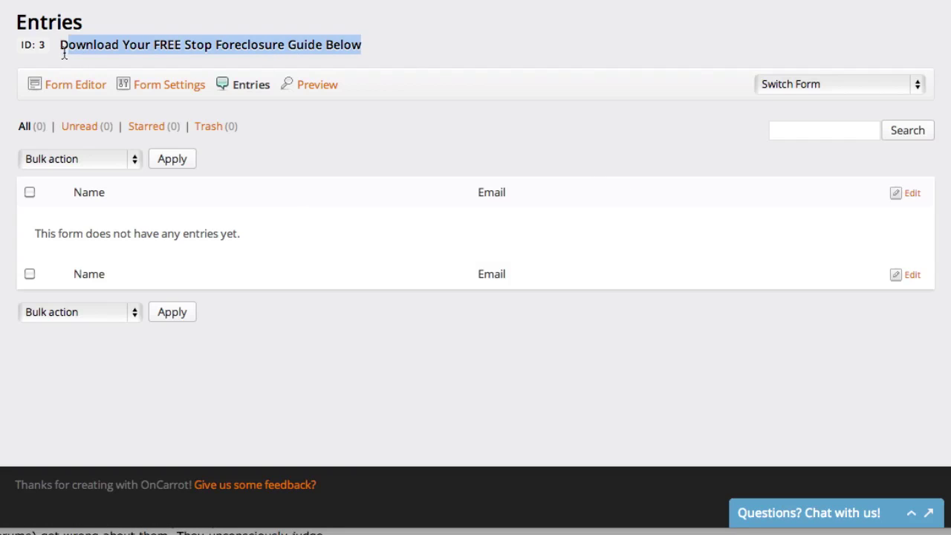
click(63, 54)
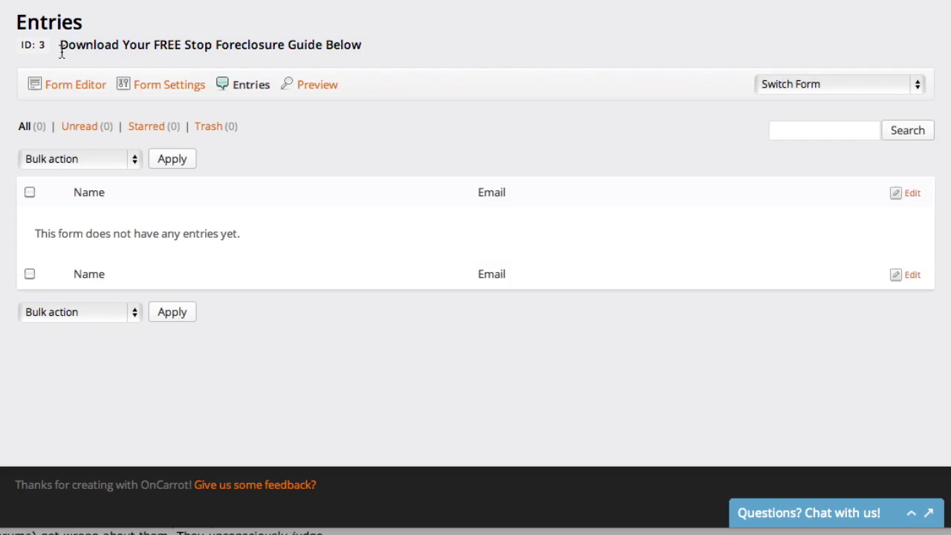
drag(62, 50, 384, 47)
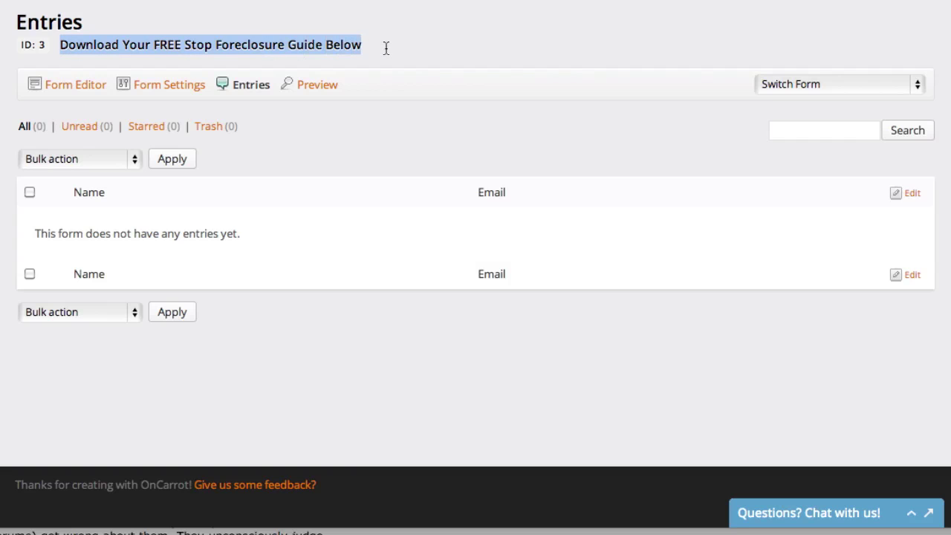
click(384, 47)
drag(62, 50, 454, 64)
click(454, 64)
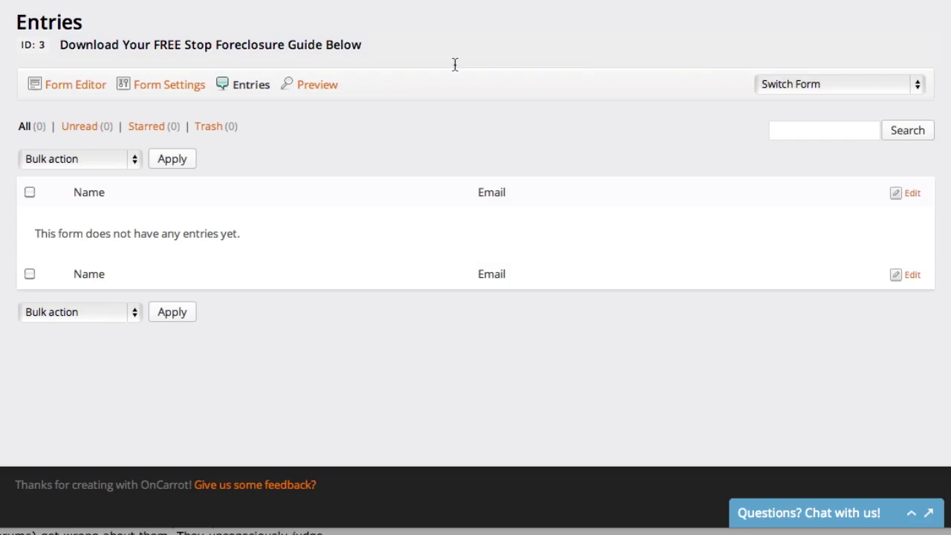
Switch the Entries view to the 'Need To Sell Your House Fast?' form
click(852, 90)
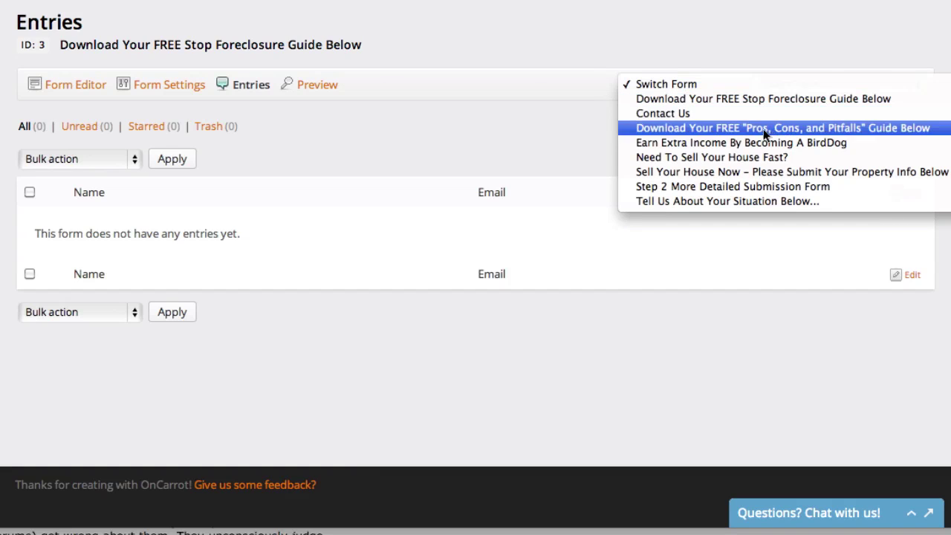
click(755, 157)
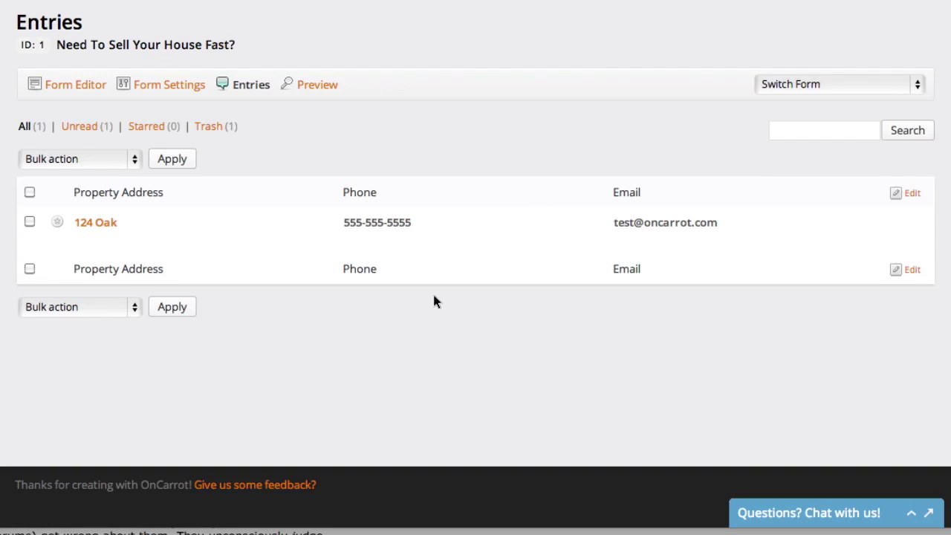
mouse_move(124, 256)
Add Entry Date and Source Url as the first active columns of the entries table
click(913, 201)
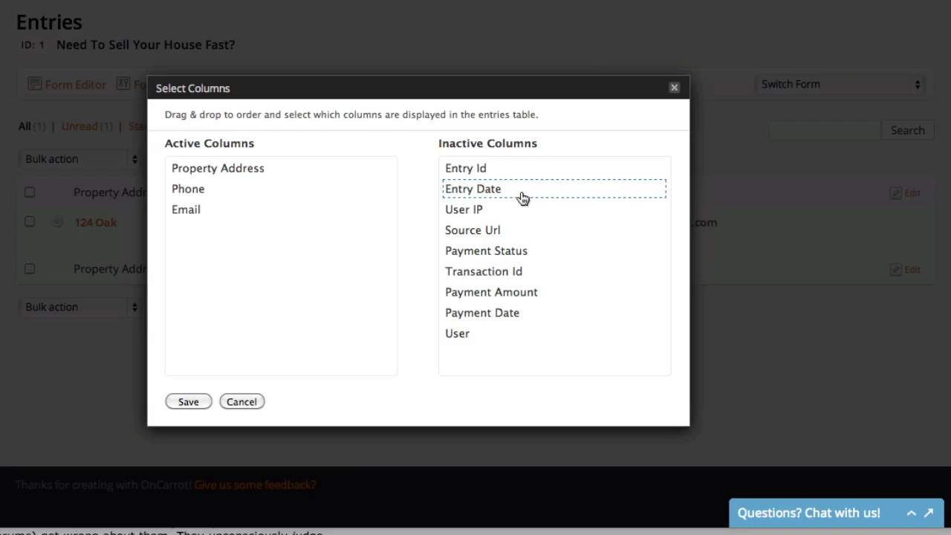
drag(523, 198, 250, 179)
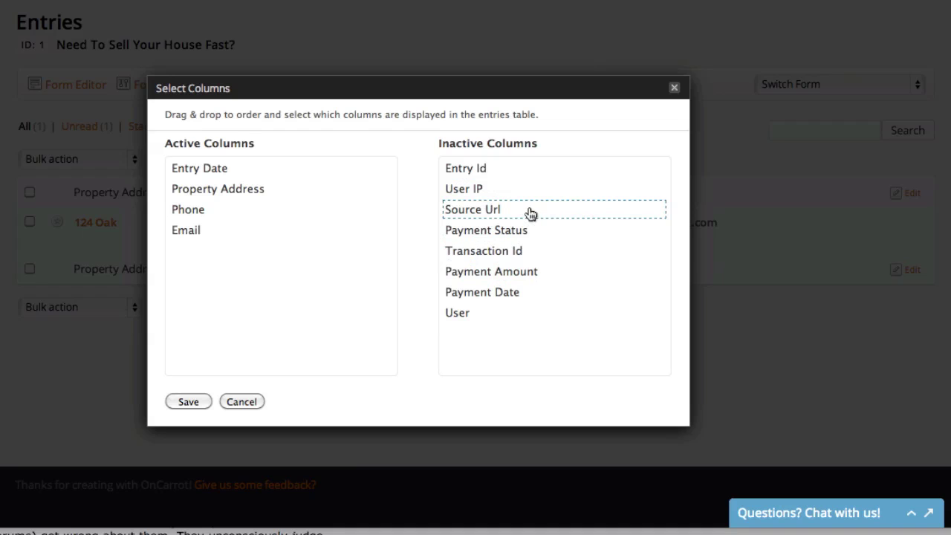
drag(530, 214, 255, 194)
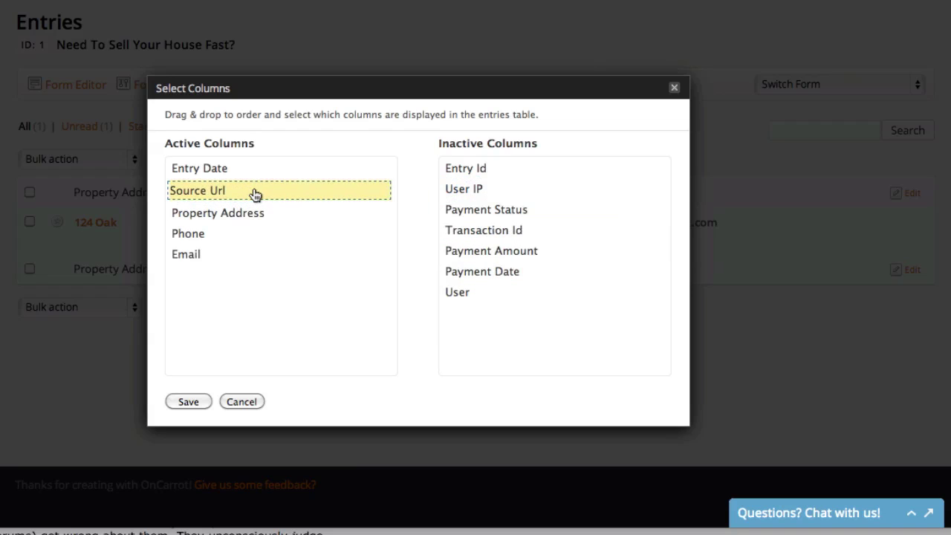
click(188, 403)
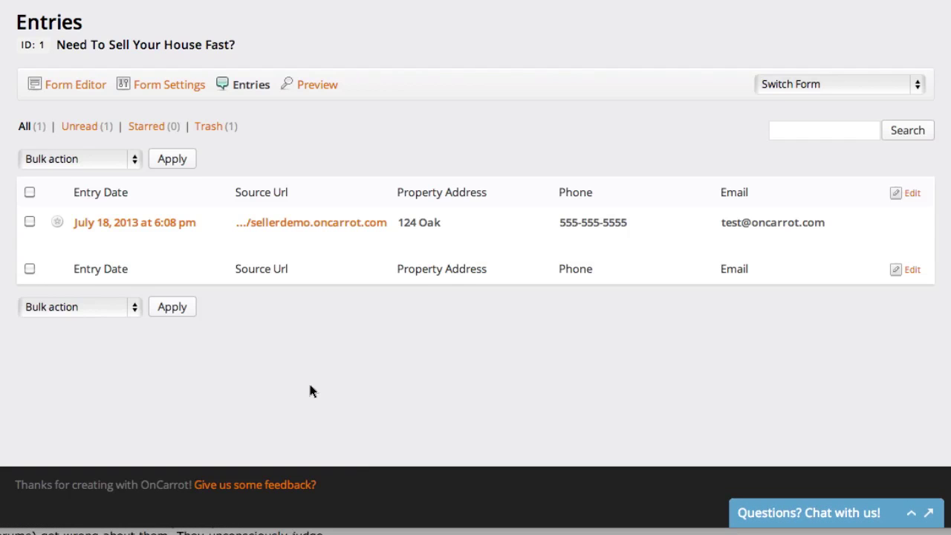
mouse_move(144, 232)
mouse_move(273, 229)
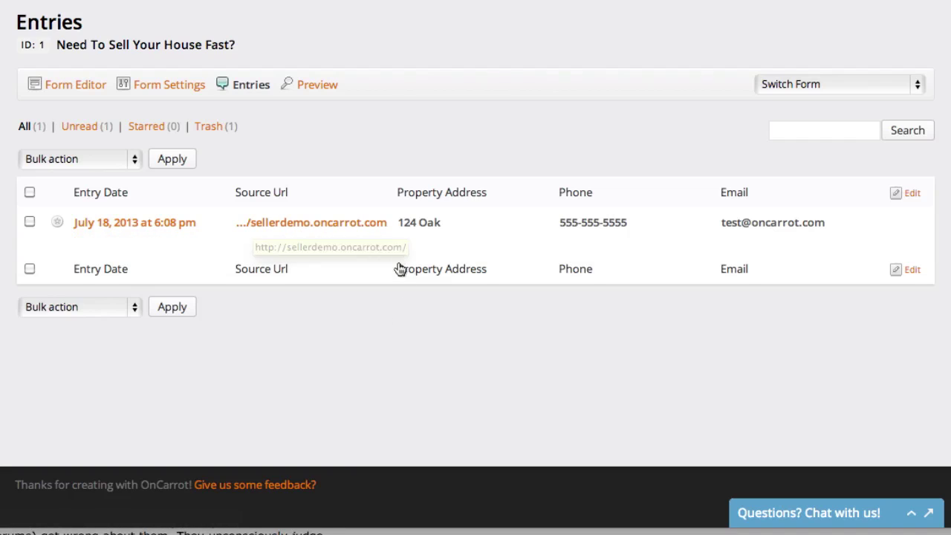
mouse_move(636, 235)
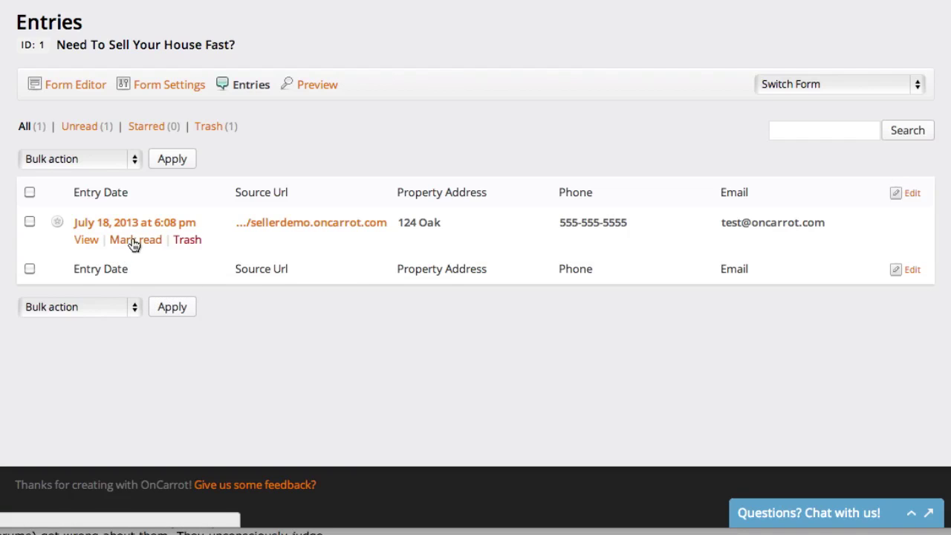
Open the 124 Oak lead's Entry #4 details
click(88, 242)
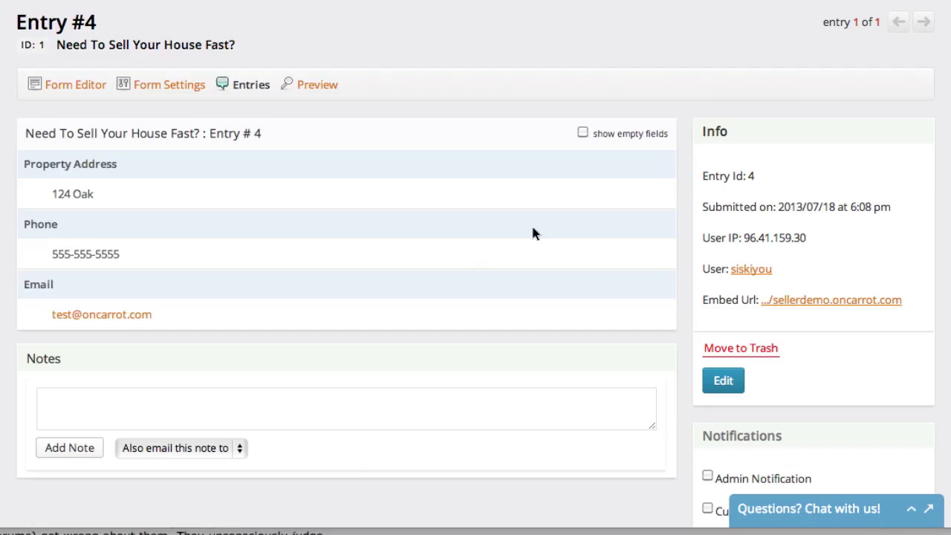
scroll(532, 230, down, 2)
scroll(335, 379, up, 2)
Add the note 'Called lead today. Making an offer.' to the lead
click(337, 379)
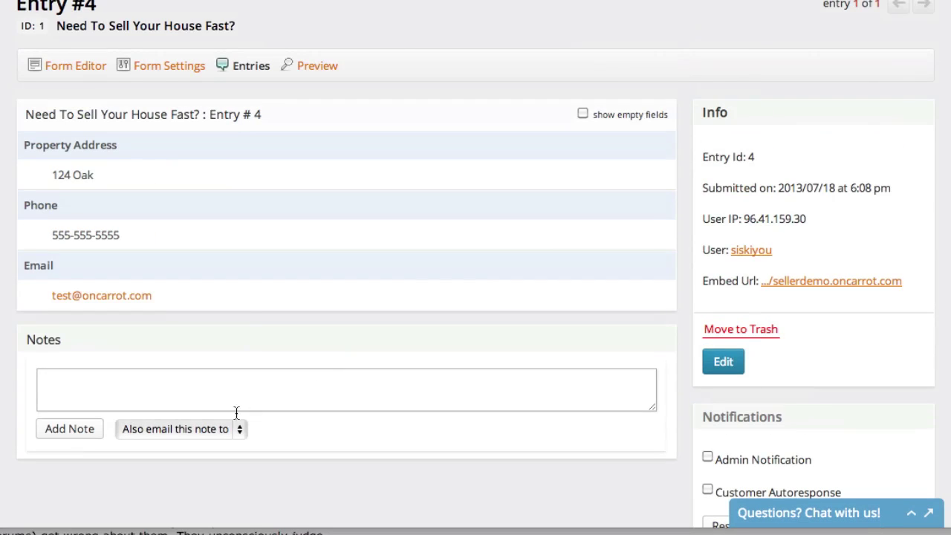
click(213, 428)
click(198, 390)
click(198, 391)
text(Called lead today. Ma)
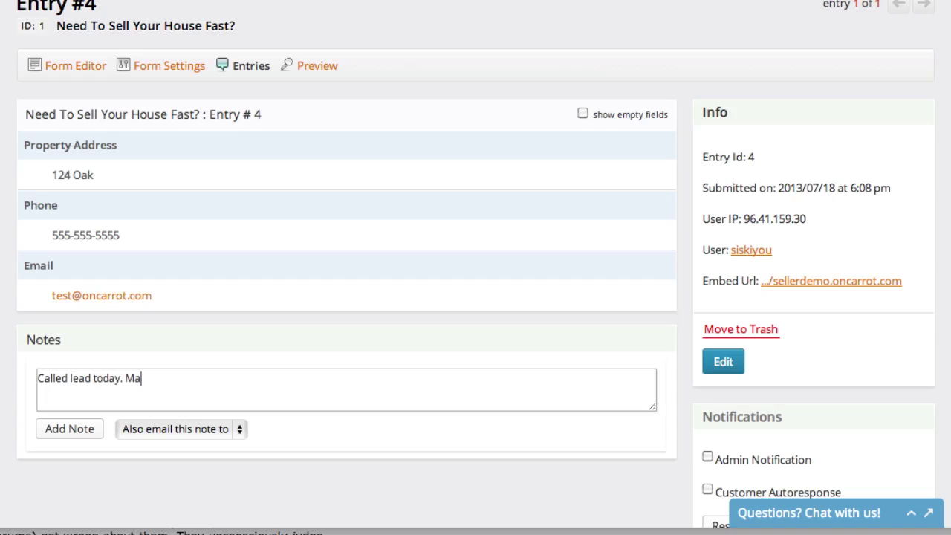
text(king an offer.)
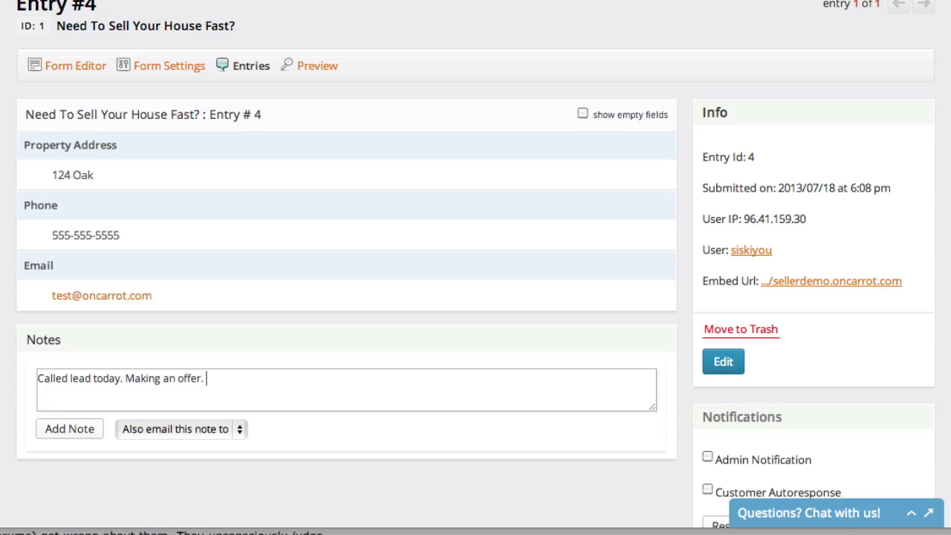
click(67, 429)
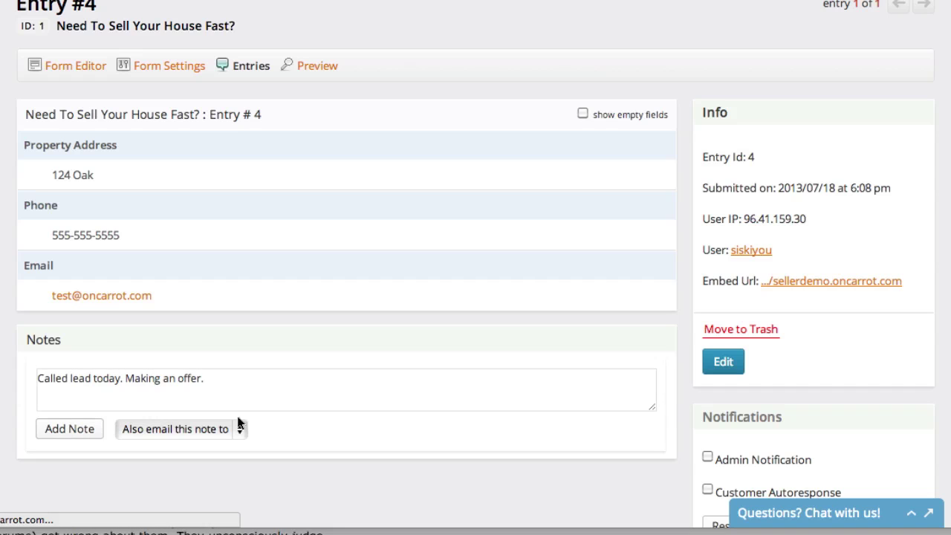
scroll(525, 338, down, 4)
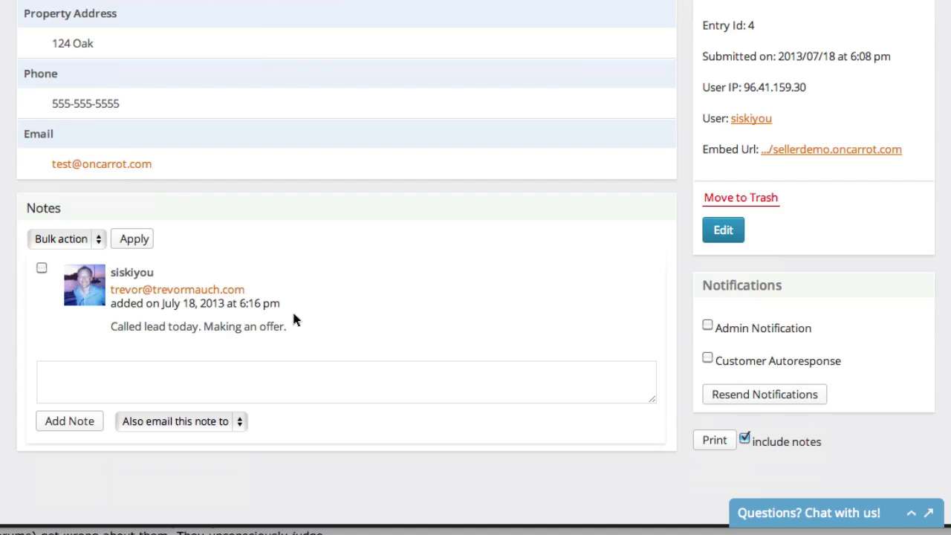
Set the note email recipient to the lead's address and click into the note and Subject fields
click(203, 421)
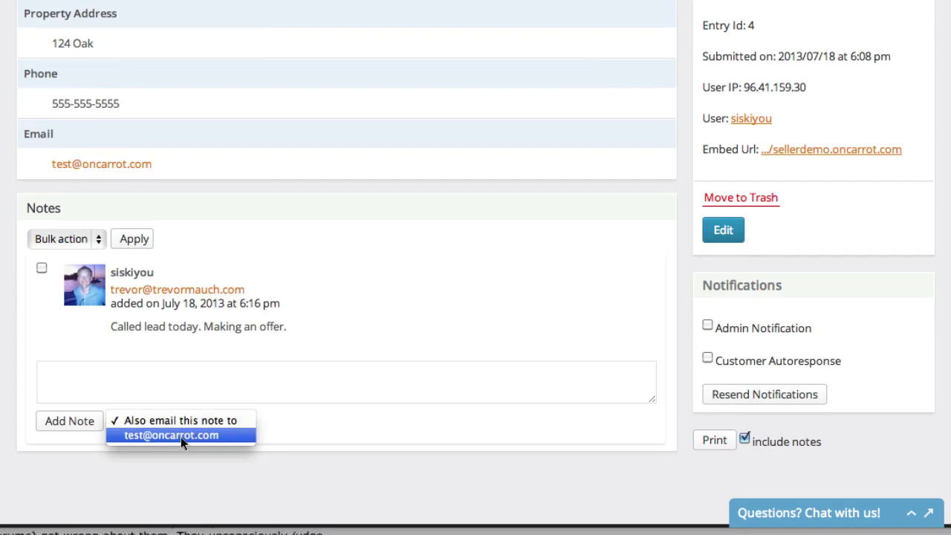
click(181, 437)
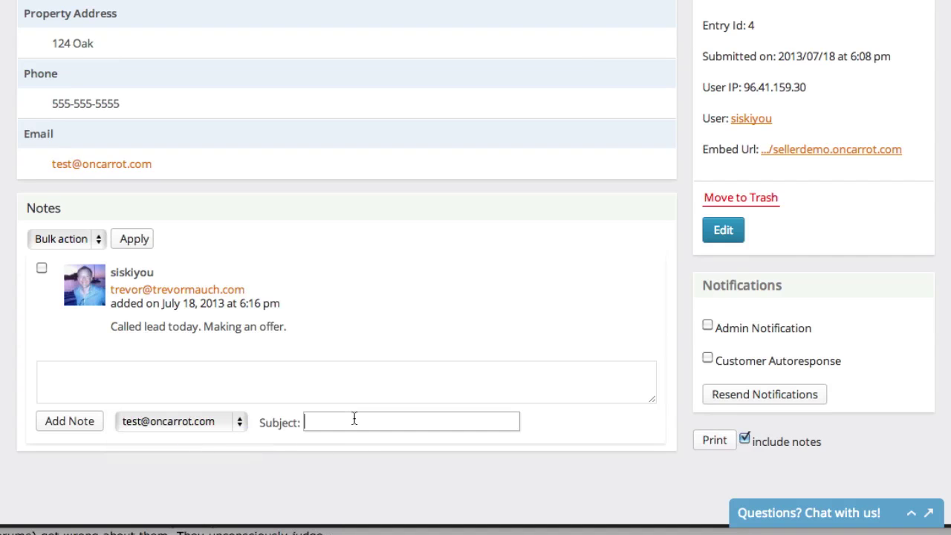
scroll(409, 344, up, 3)
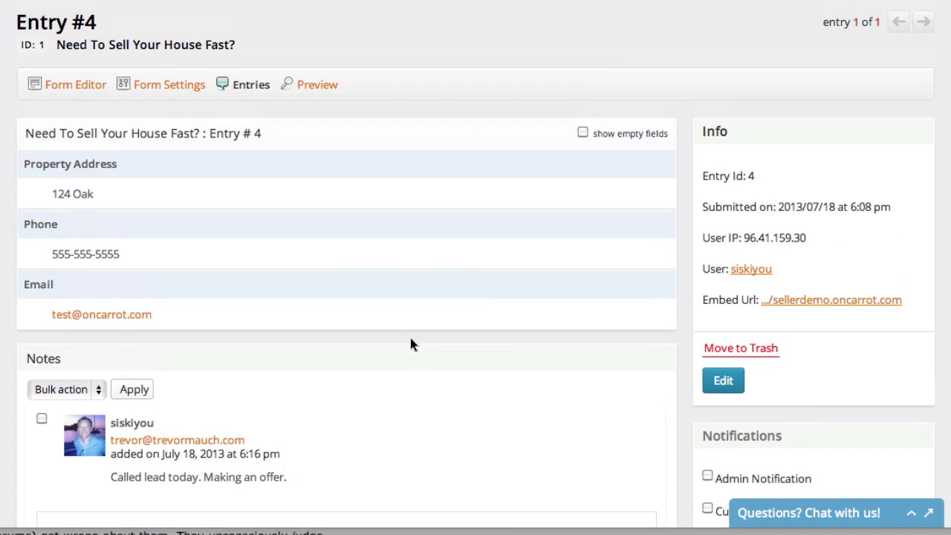
scroll(410, 344, down, 4)
click(96, 363)
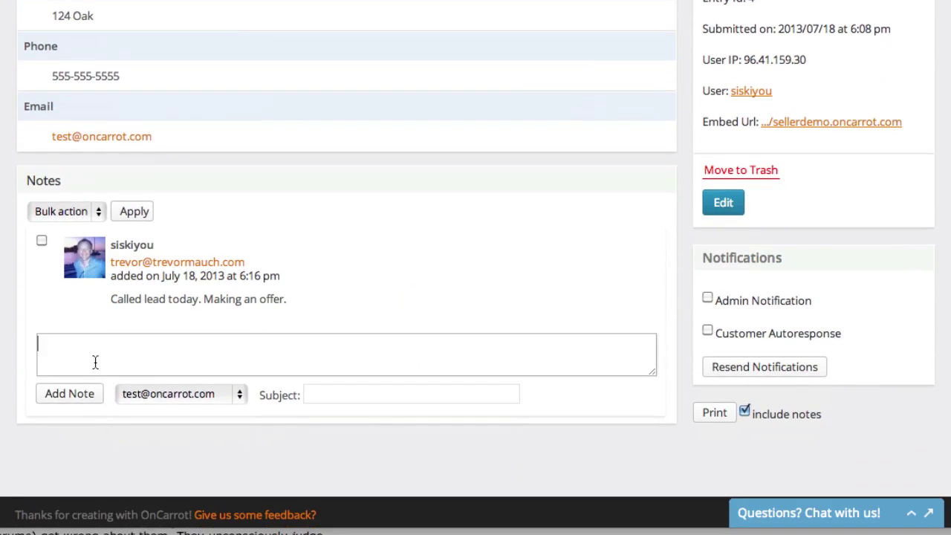
click(355, 401)
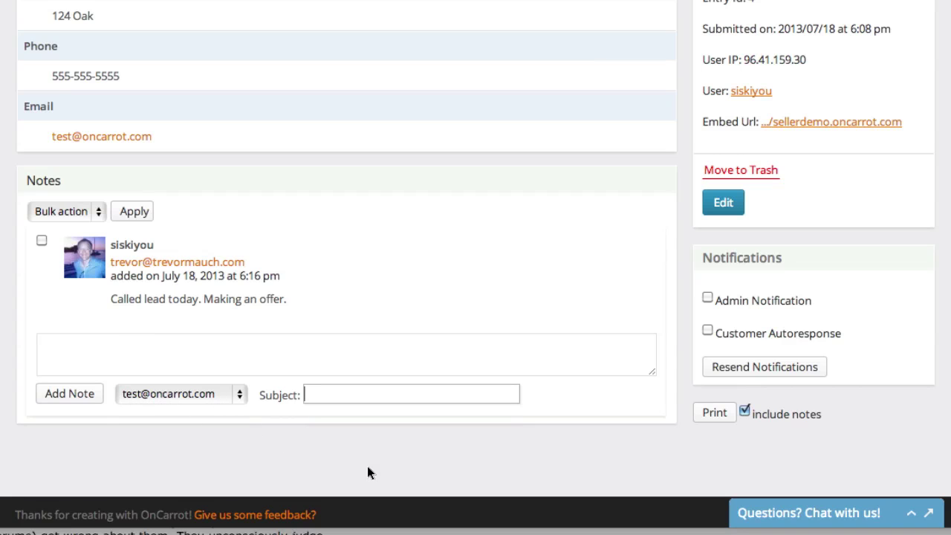
scroll(602, 459, up, 5)
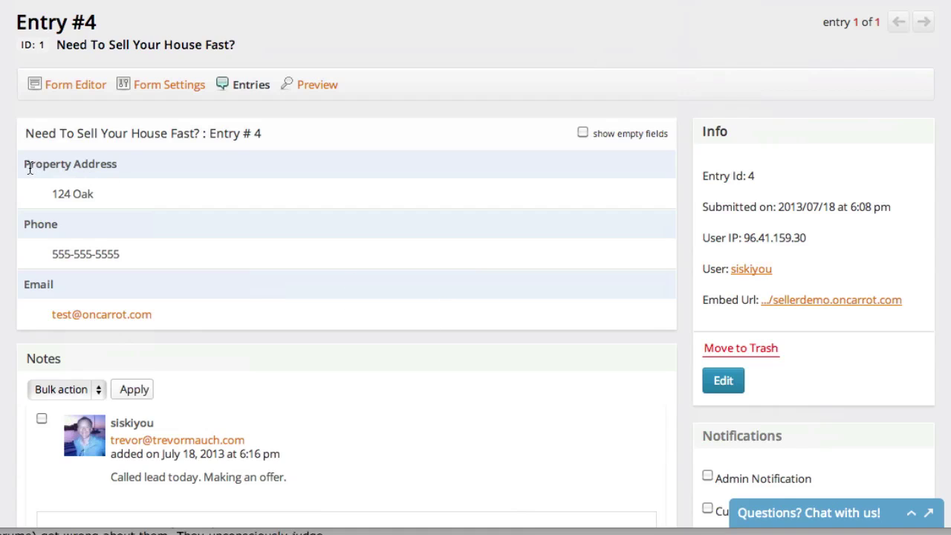
Highlight and deselect the entry's address, phone and email details
drag(27, 166, 168, 319)
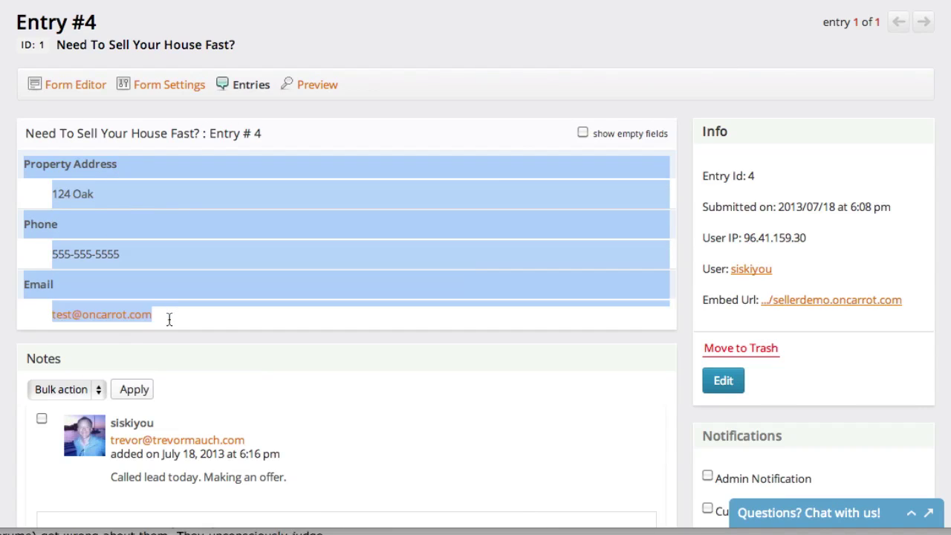
click(170, 320)
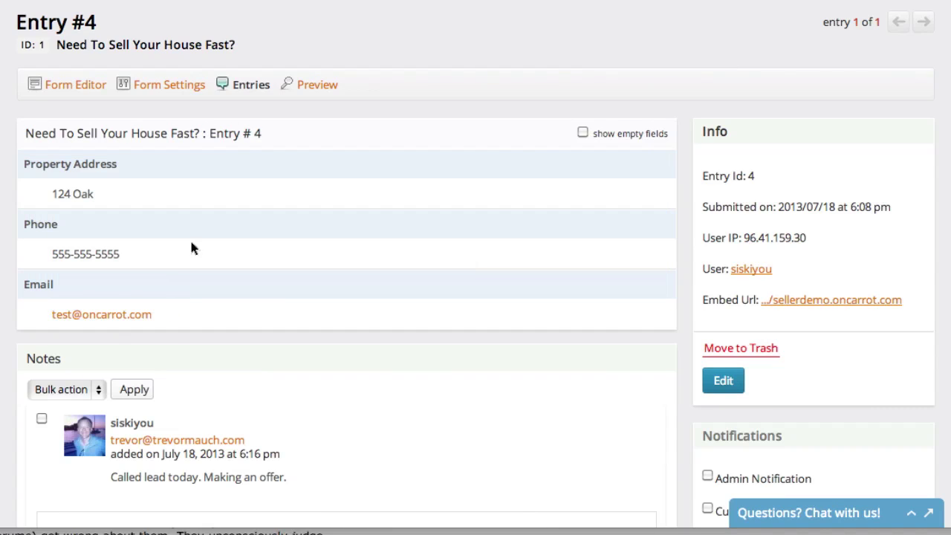
scroll(443, 289, down, 5)
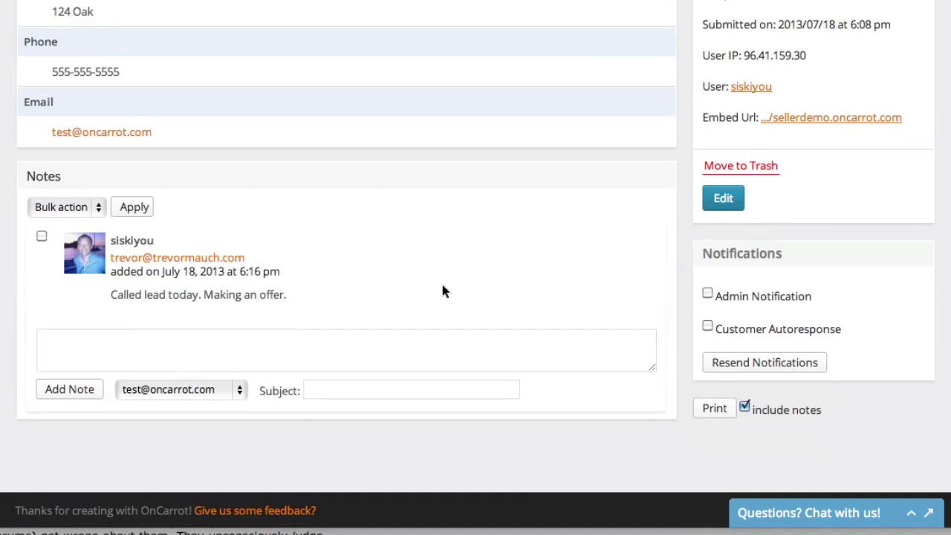
Check the Notes bulk actions menu without choosing, then return to the entries list
click(59, 207)
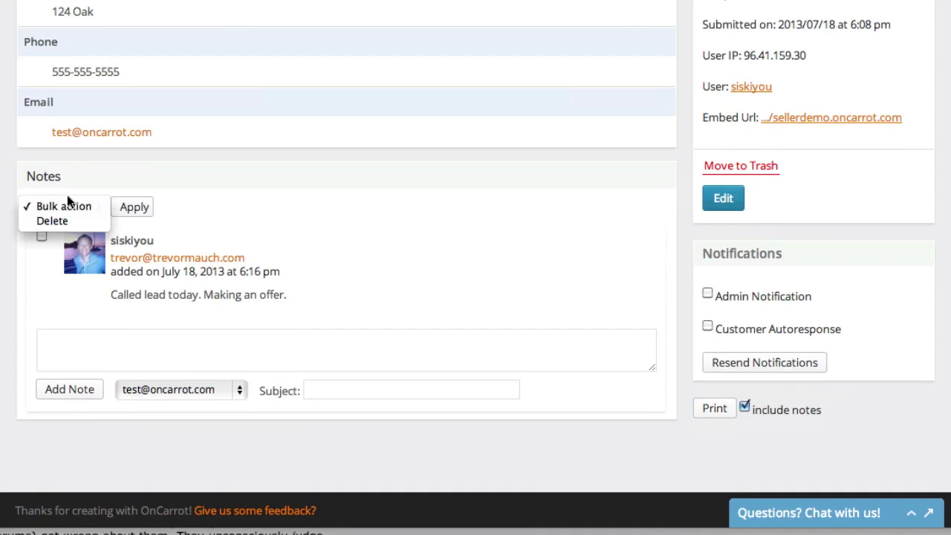
click(103, 178)
scroll(220, 272, up, 5)
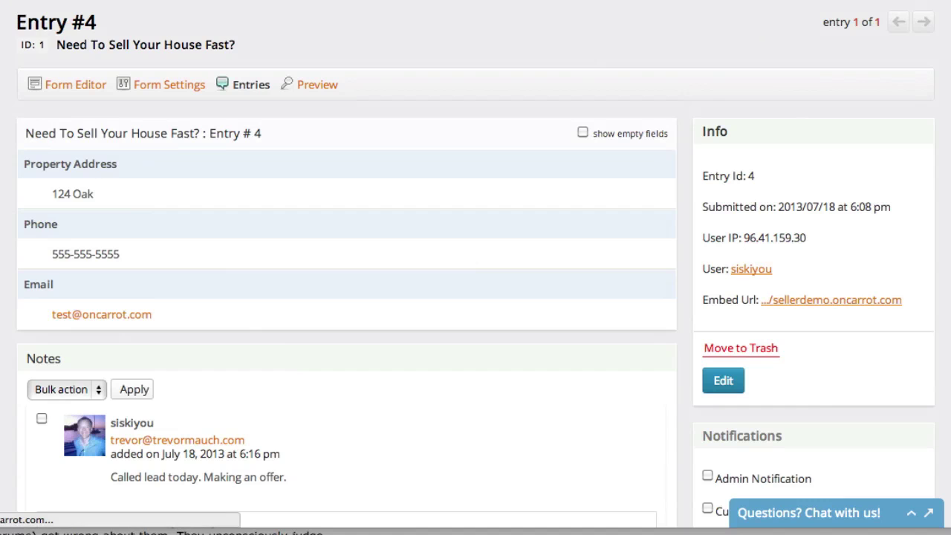
mouse_move(160, 97)
scroll(284, 227, down, 1)
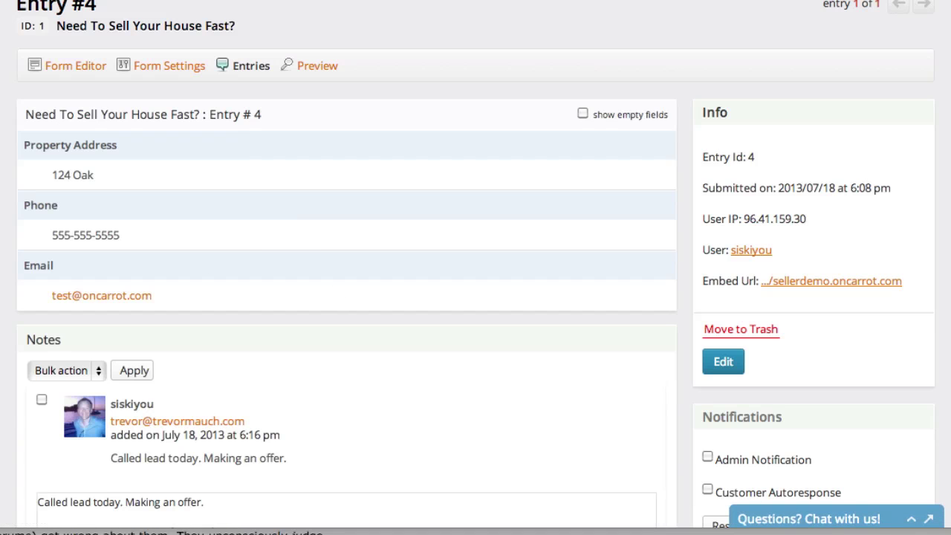
click(251, 65)
Move the 124 Oak lead entry to the trash
mouse_move(87, 240)
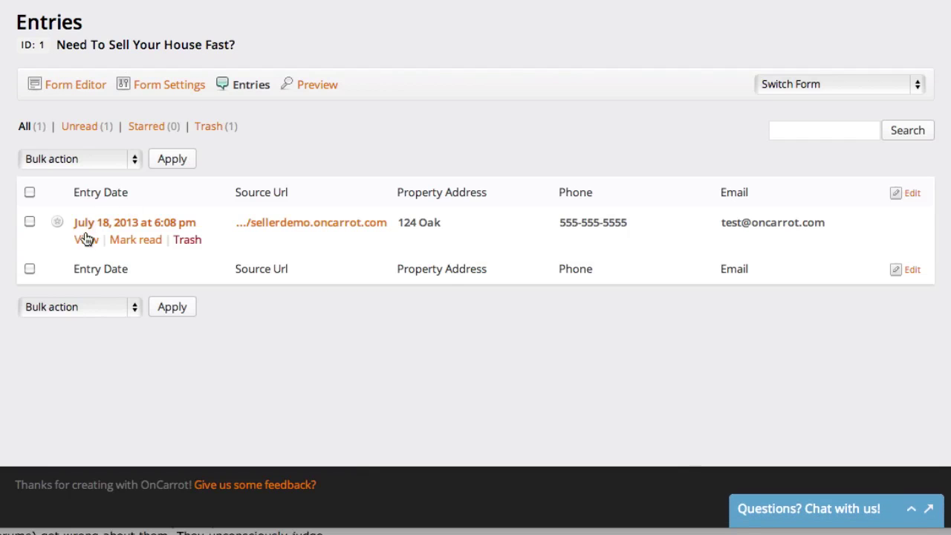
click(188, 241)
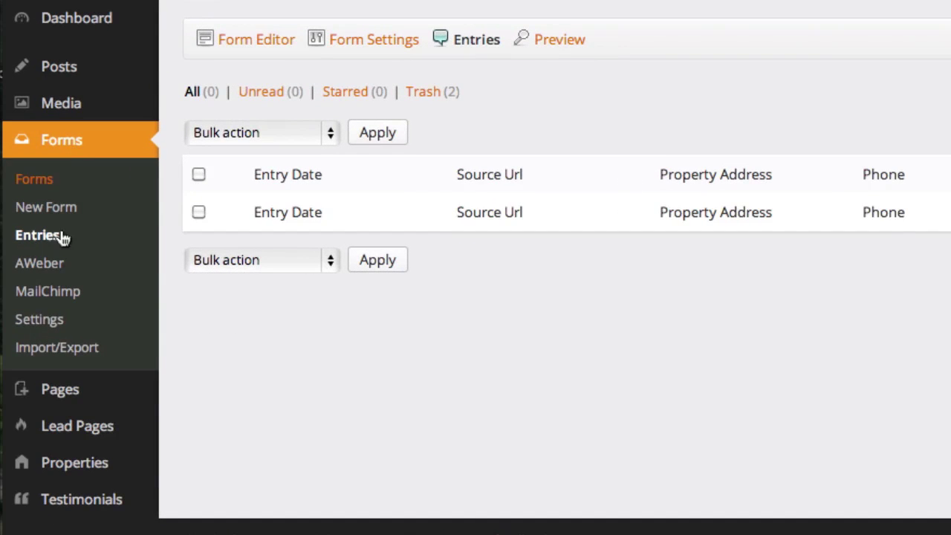
Open the Export Entries page via Forms > Import/Export
click(67, 356)
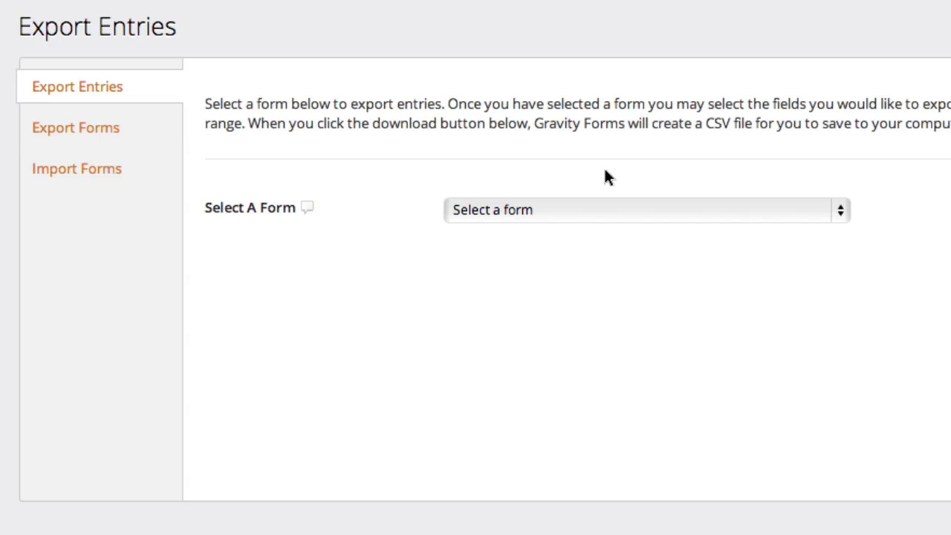
Export 'Need To Sell Your House Fast?' with Property Address, Phone, Email and Entry Date ticked
click(618, 209)
click(567, 300)
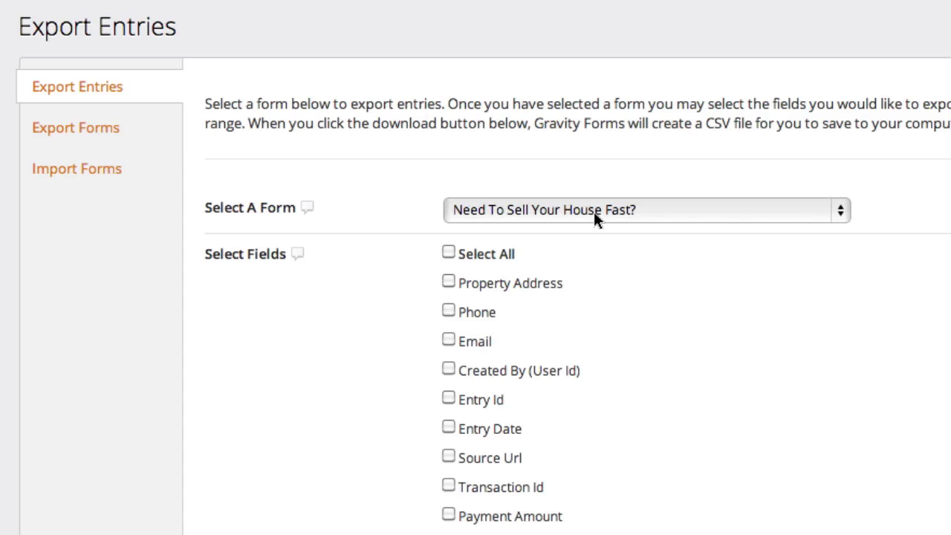
click(593, 211)
click(320, 346)
scroll(321, 355, down, 1)
scroll(321, 355, down, 4)
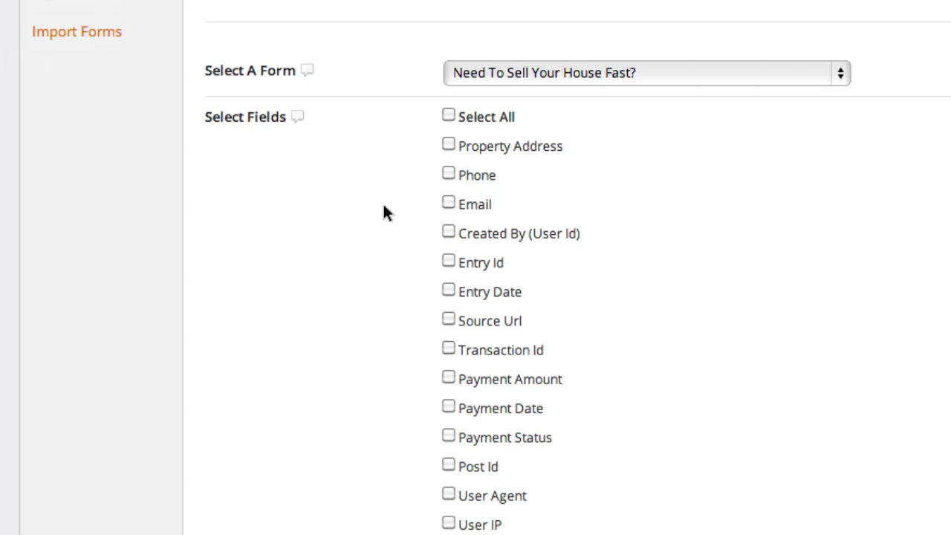
click(450, 144)
click(449, 173)
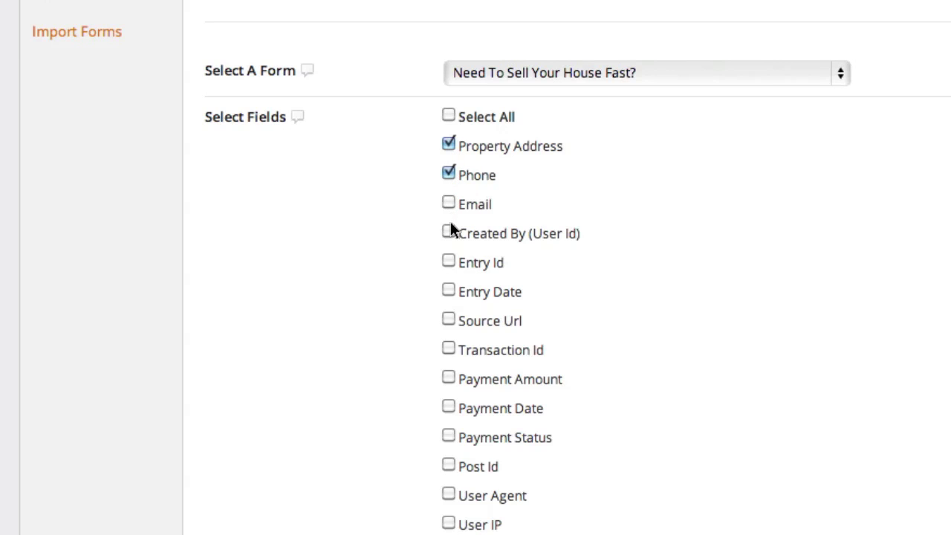
click(449, 205)
click(448, 291)
scroll(327, 323, down, 5)
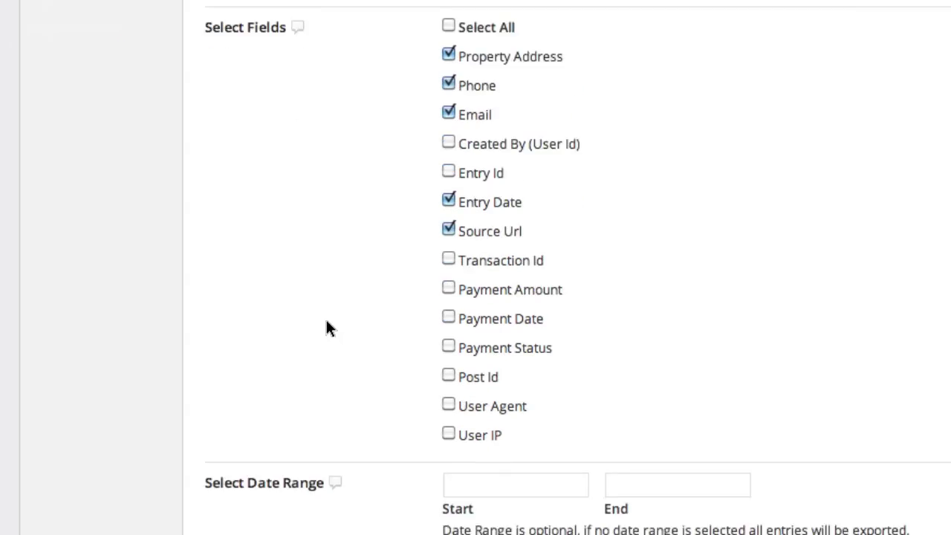
Limit the entry export to July 1–18, 2013 and download the CSV export file
click(492, 318)
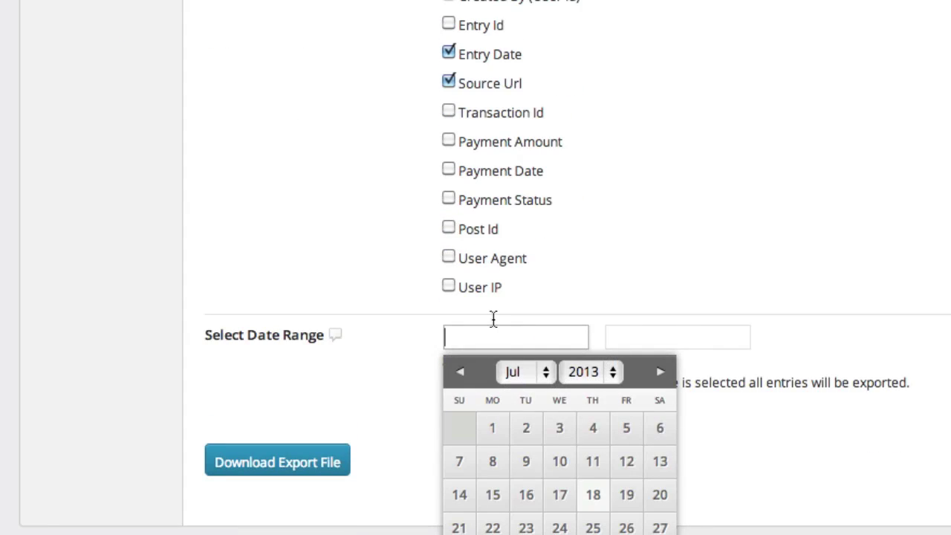
click(490, 430)
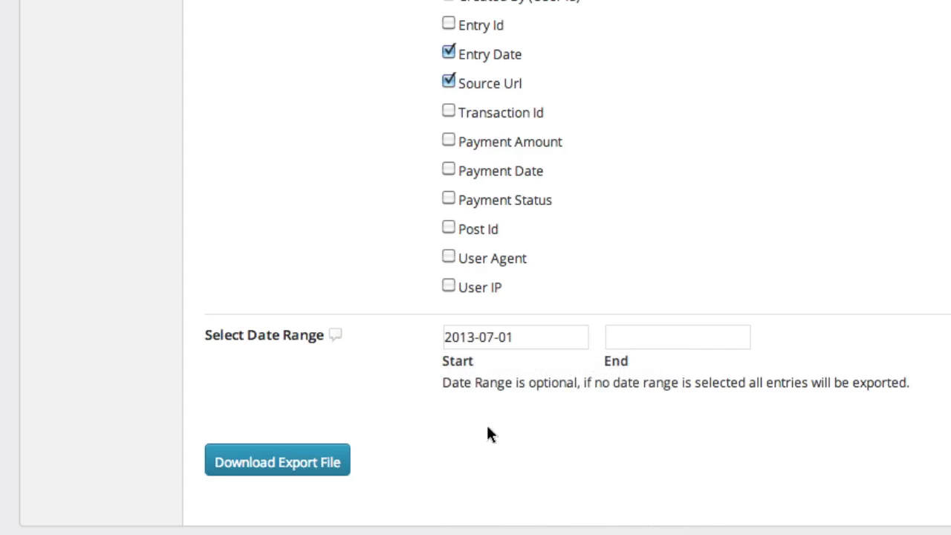
click(673, 335)
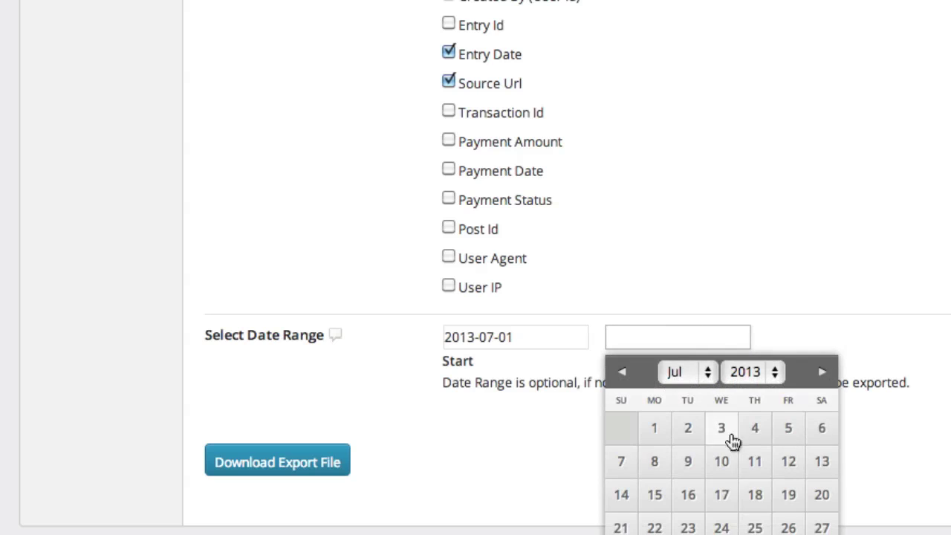
click(752, 495)
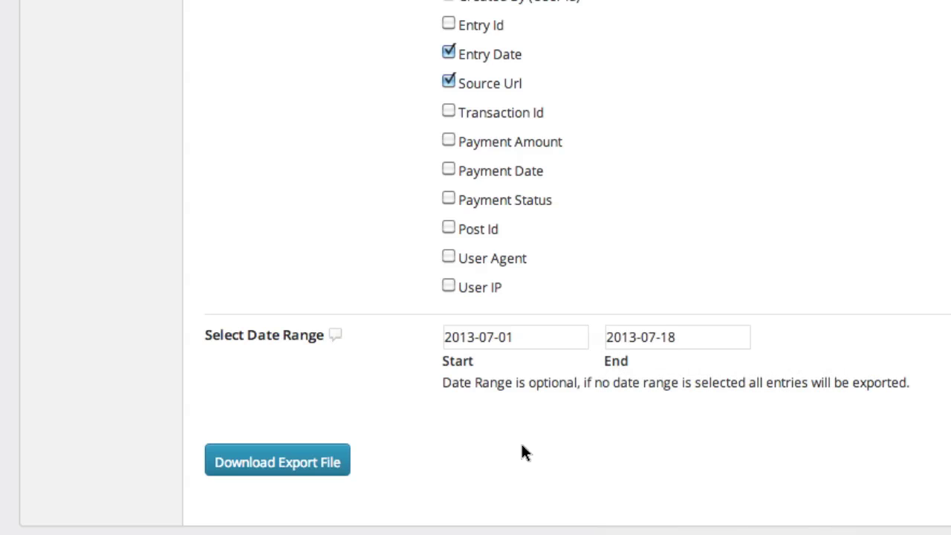
click(326, 462)
scroll(476, 297, up, 5)
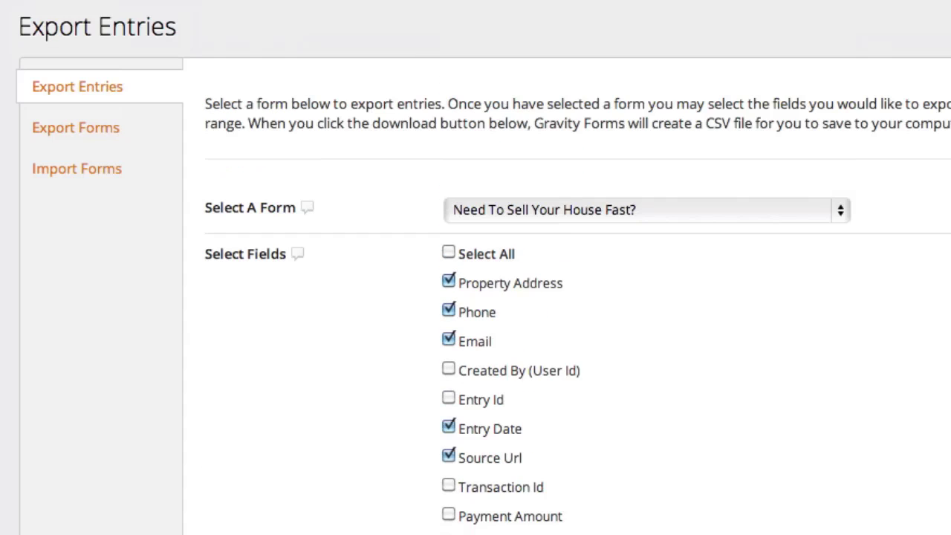